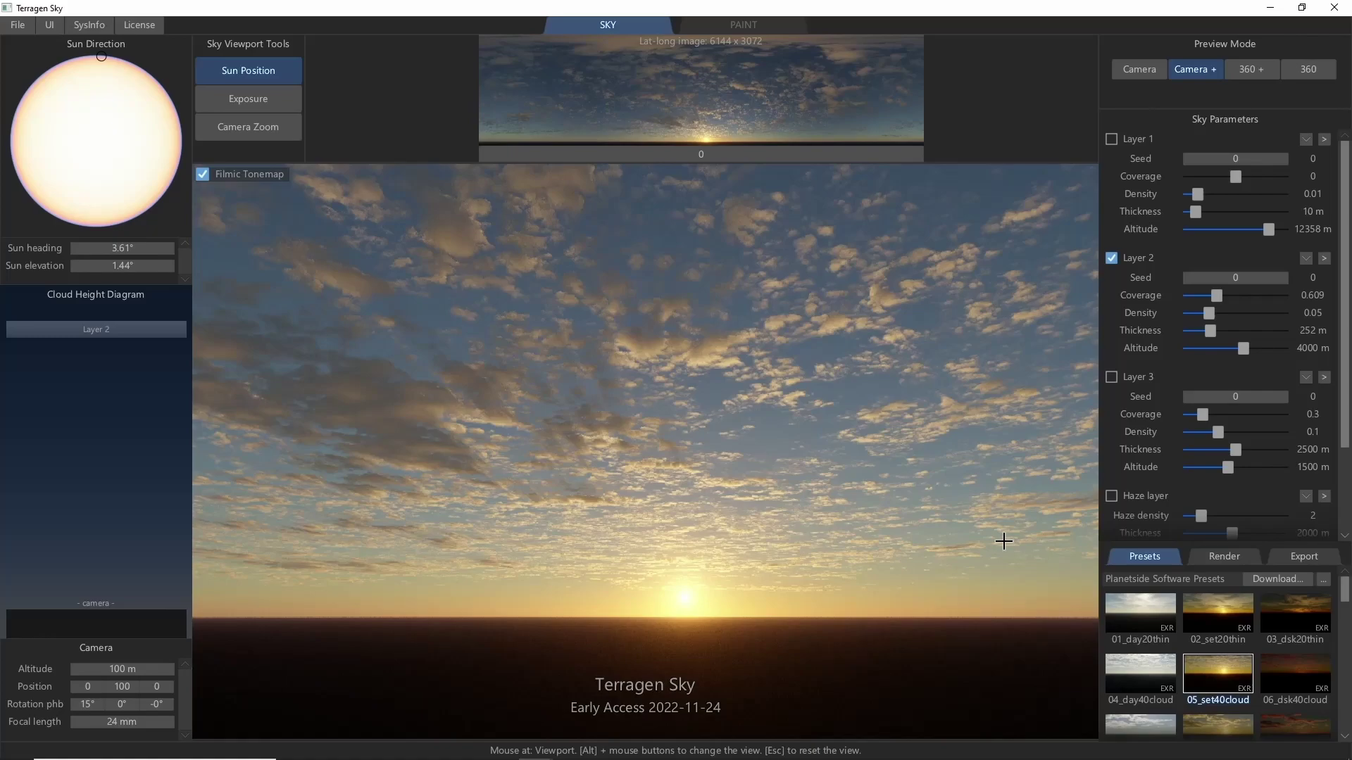
# Step: Try lowering the sun below the horizon and raising it, then reload the 05_set40cloud sunset sky
pyautogui.click(709, 377)
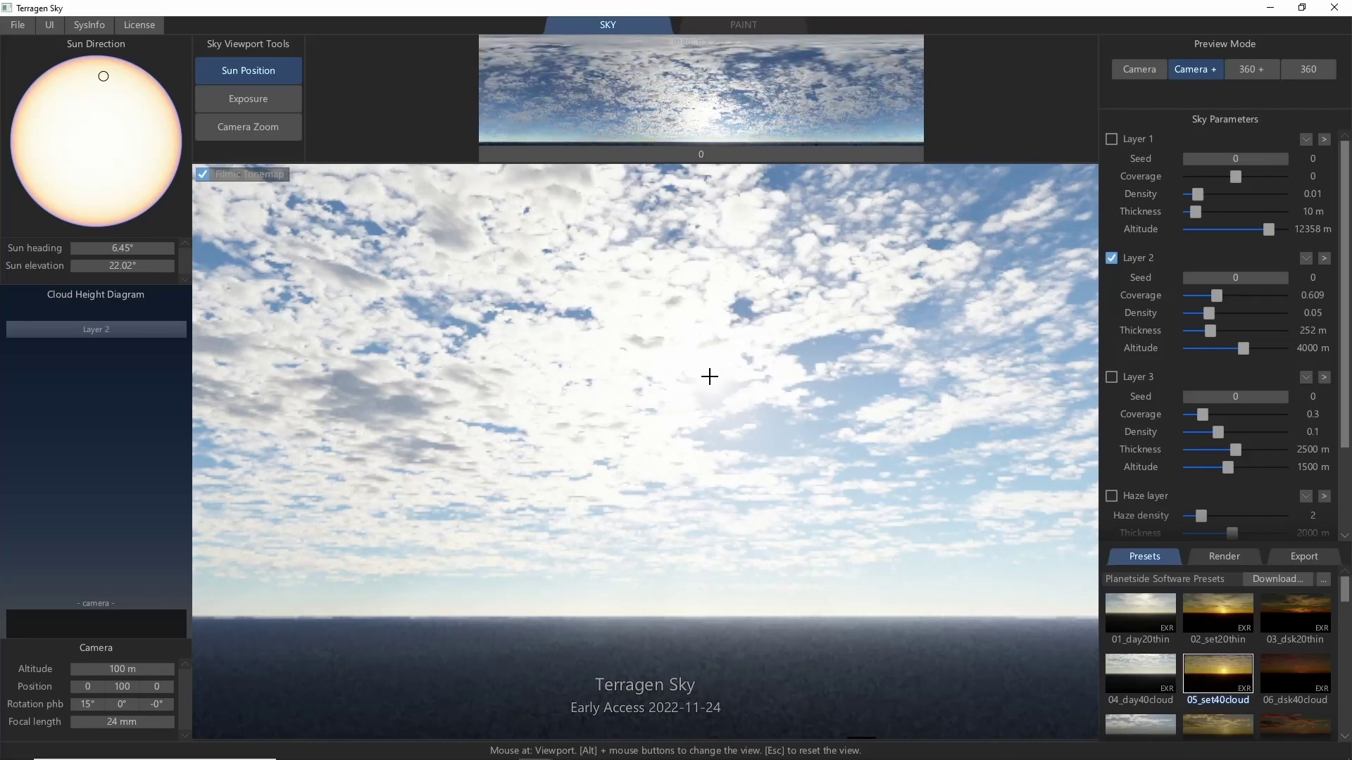
pyautogui.click(516, 606)
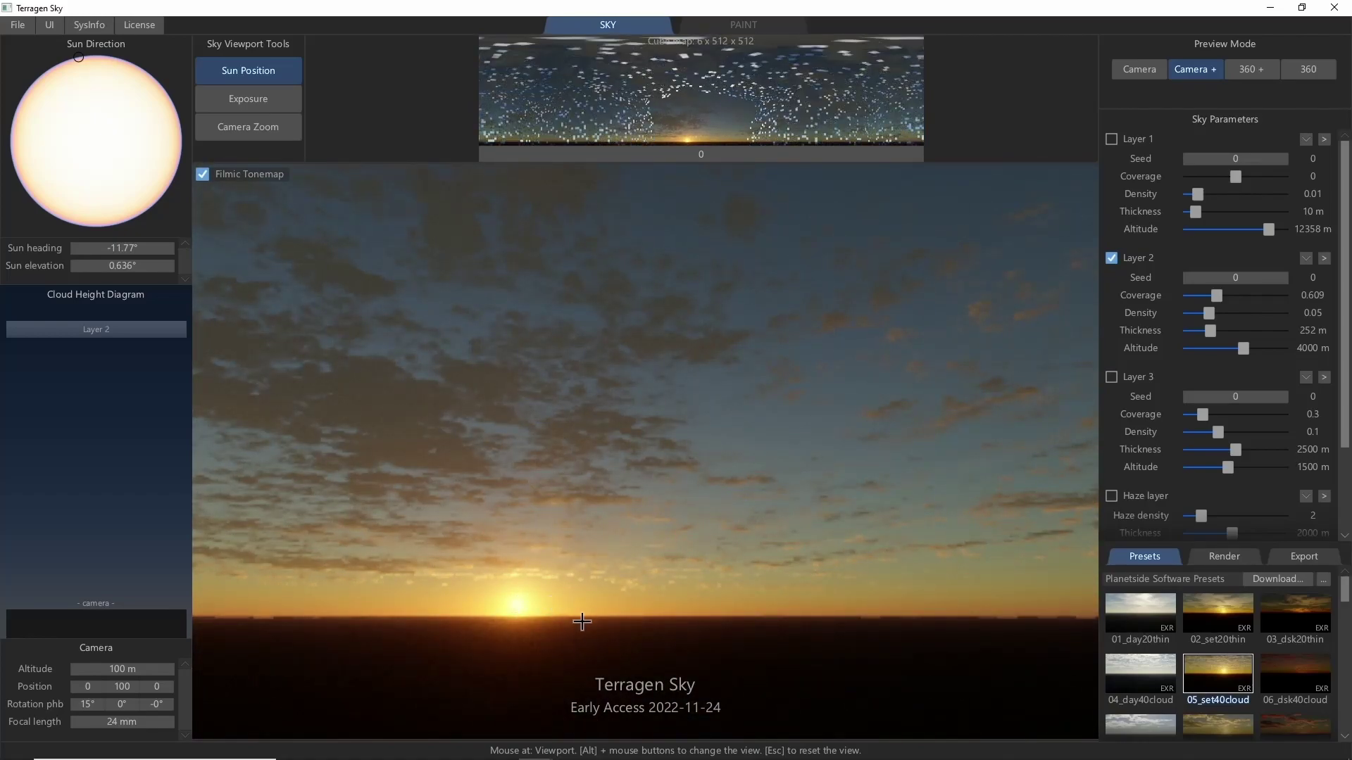
pyautogui.click(606, 623)
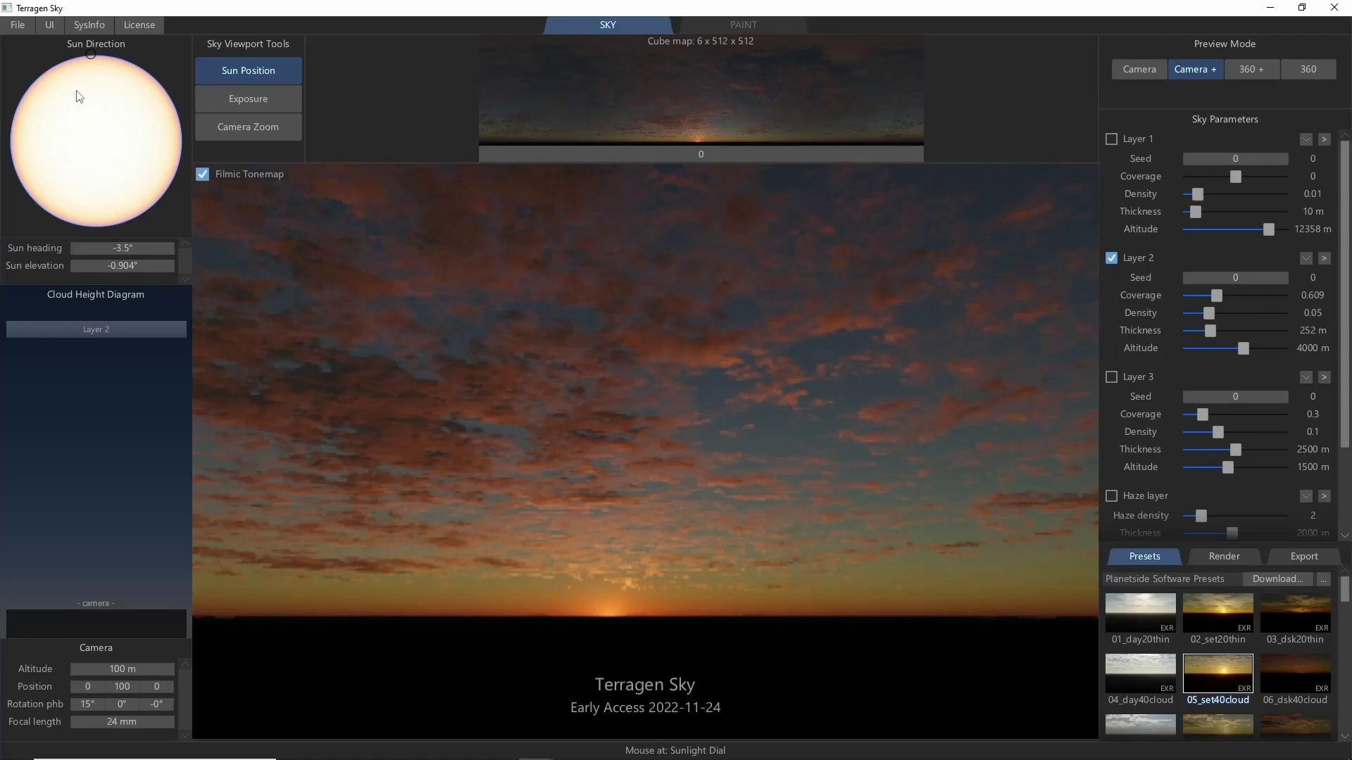
pyautogui.moveTo(79, 97)
pyautogui.mouseDown()
pyautogui.moveTo(62, 211)
pyautogui.moveTo(87, 224)
pyautogui.mouseUp()
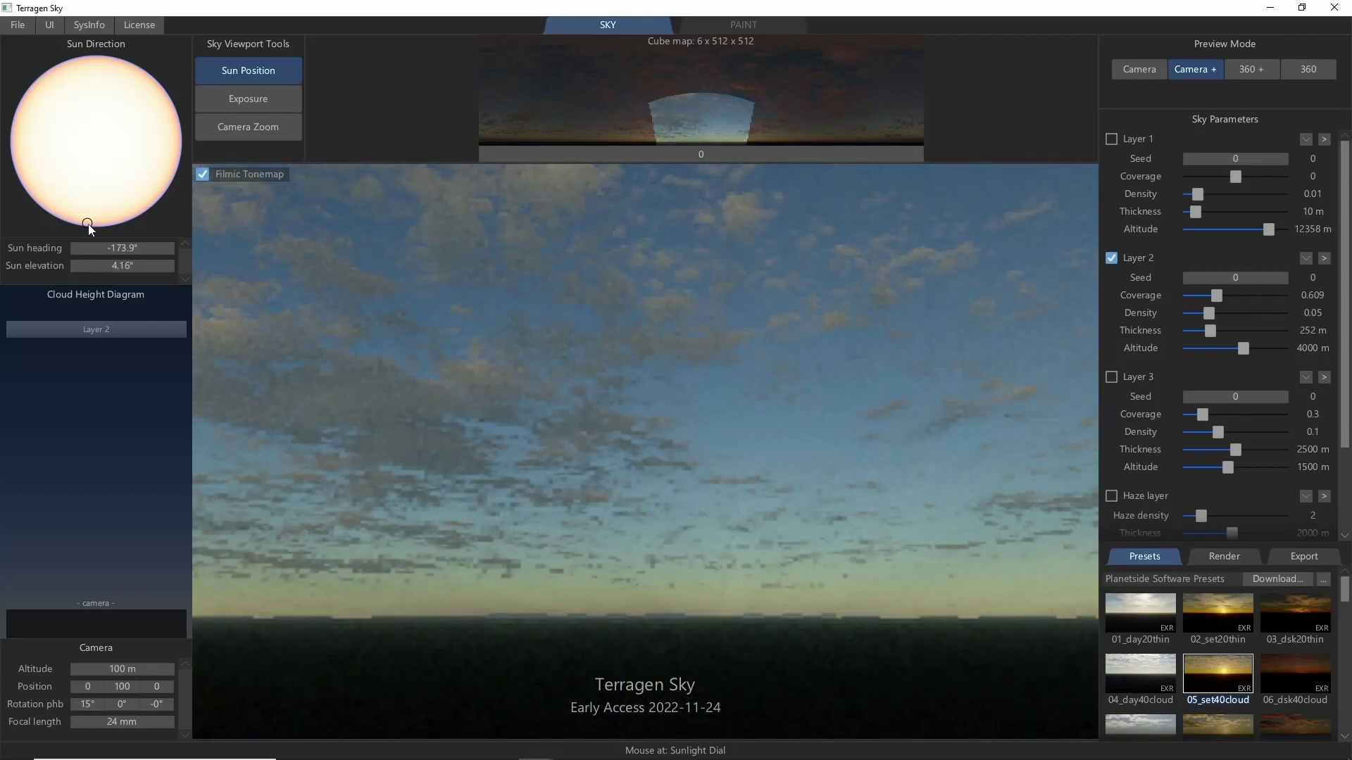
pyautogui.click(1229, 677)
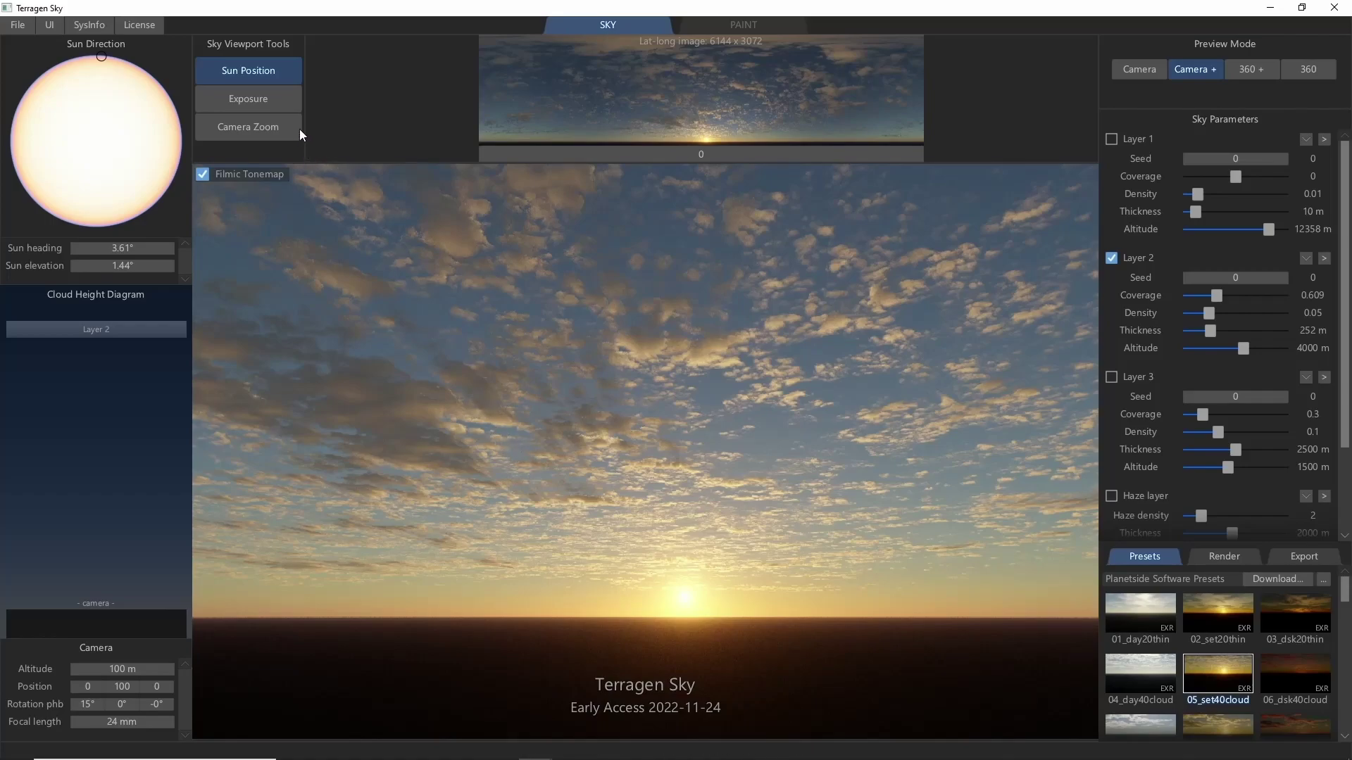
# Step: Brighten the sky exposure and widen the camera to about 21.6 mm focal length
pyautogui.click(251, 99)
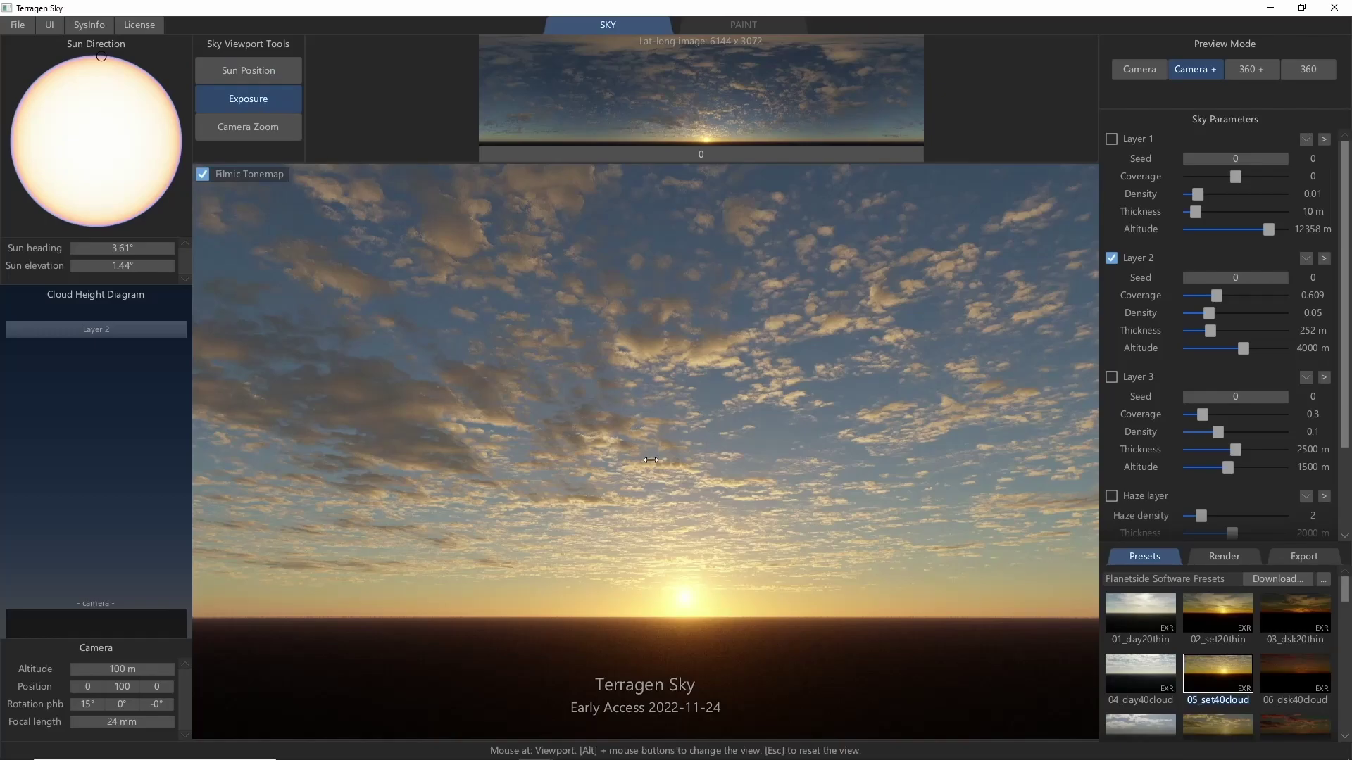
pyautogui.moveTo(655, 475); pyautogui.dragTo(626, 492)
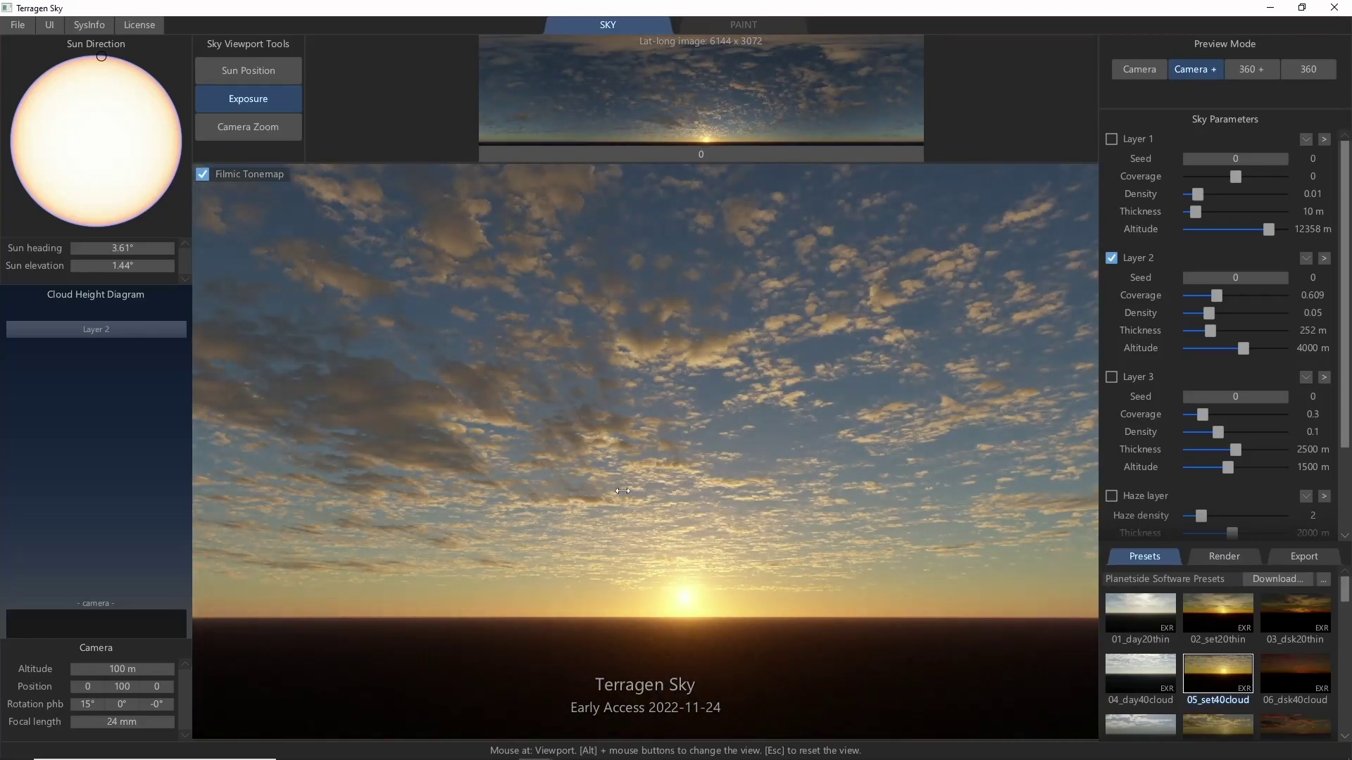
pyautogui.click(264, 134)
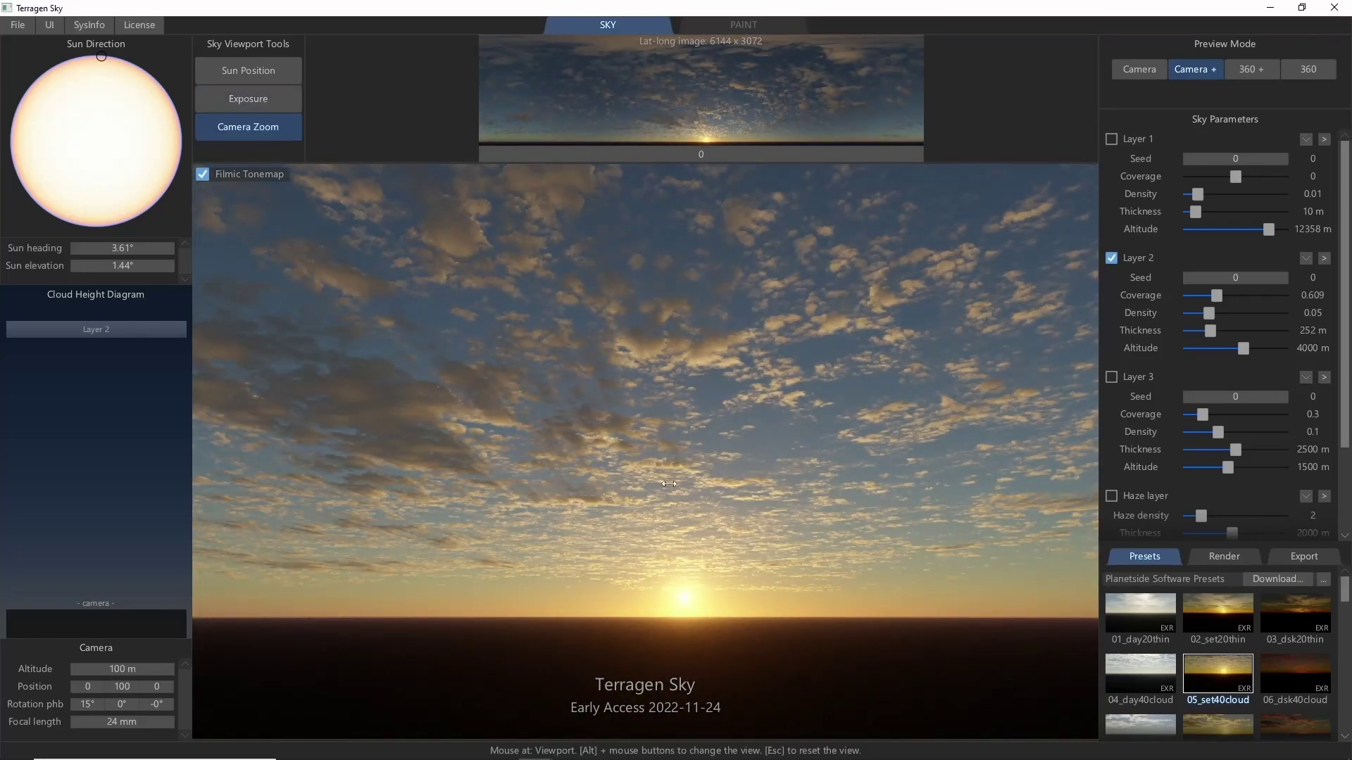
pyautogui.moveTo(693, 486); pyautogui.dragTo(550, 504)
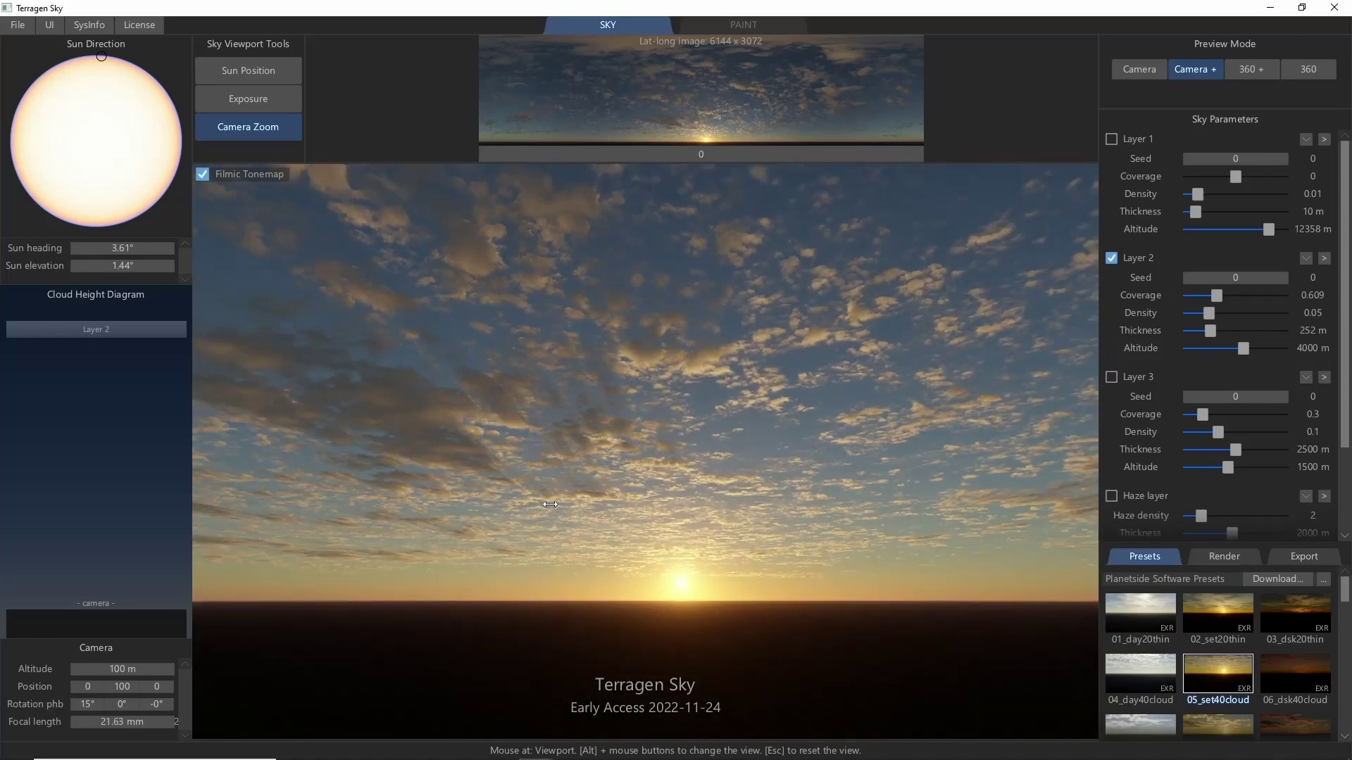
# Step: In Sun Position mode, turn, dolly and raise the camera to 1305 m, sun at -6.87°/4.64°
pyautogui.press('s')
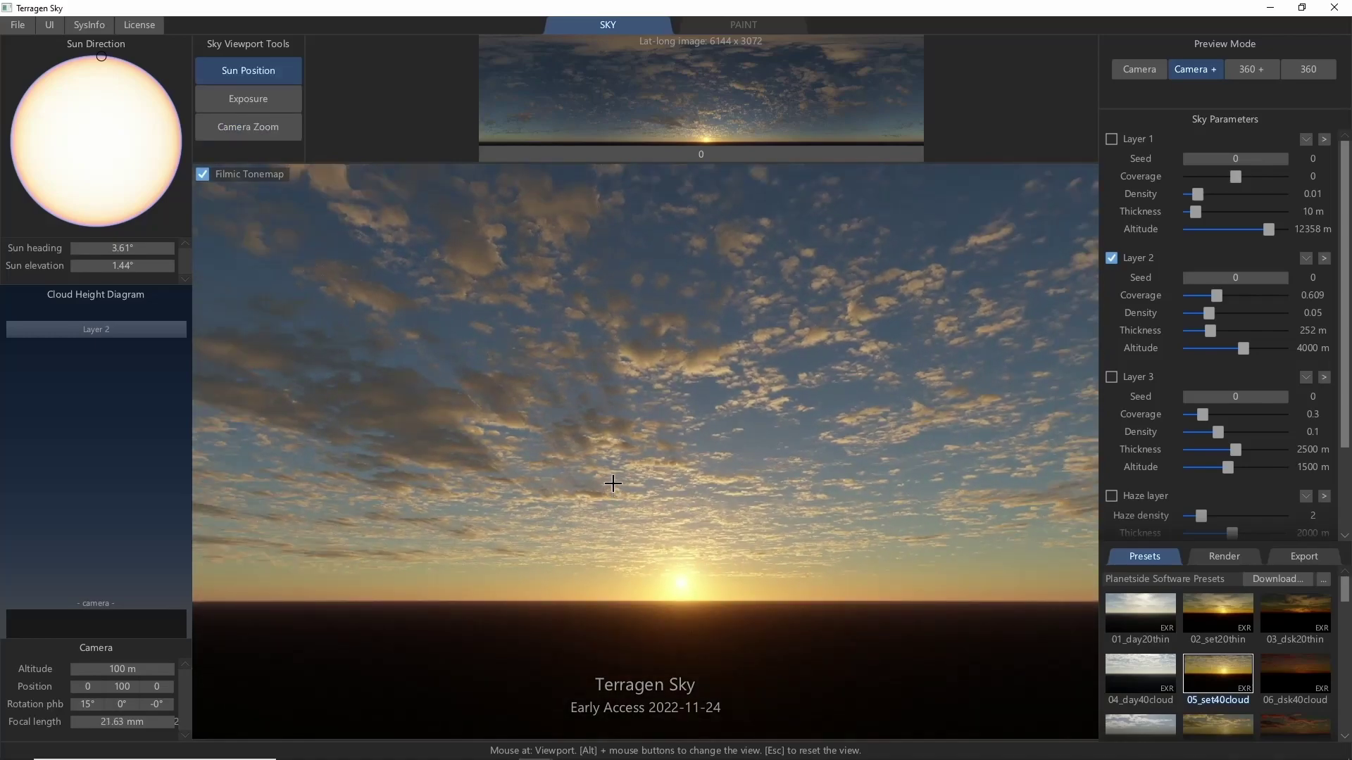
pyautogui.moveTo(836, 426); pyautogui.dragTo(486, 498, button='middle')
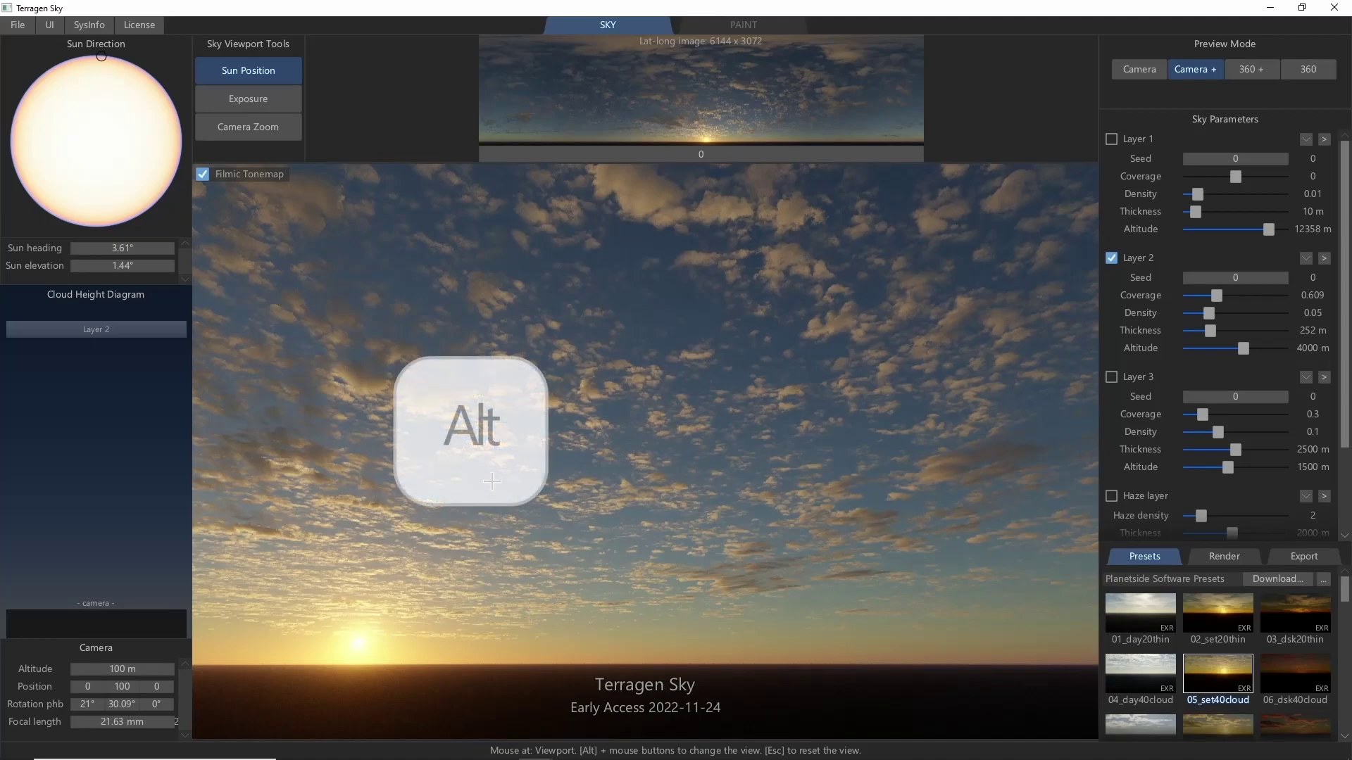
pyautogui.keyDown('alt'); pyautogui.moveTo(465, 503); pyautogui.dragTo(793, 570); pyautogui.keyUp('alt')
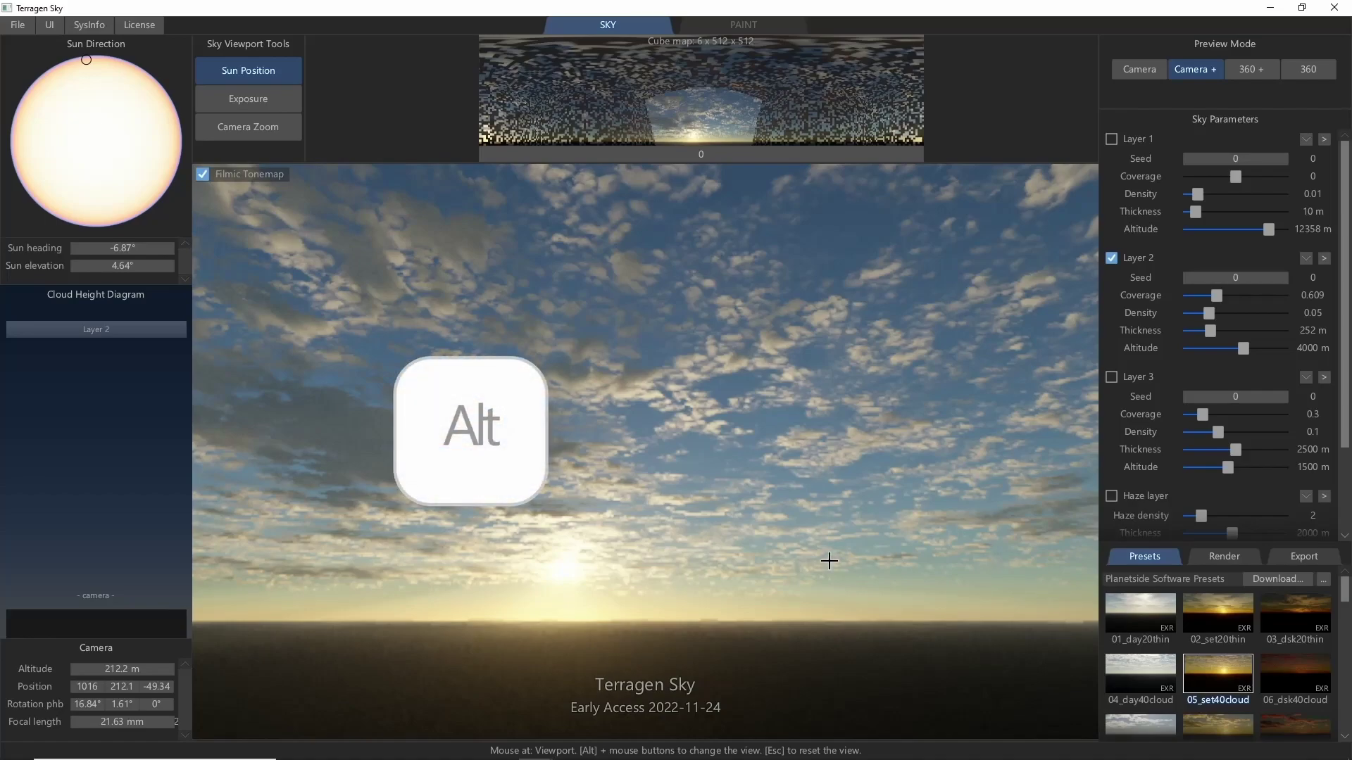
pyautogui.keyDown('alt'); pyautogui.moveTo(920, 540); pyautogui.dragTo(472, 572, button='right'); pyautogui.keyUp('alt')
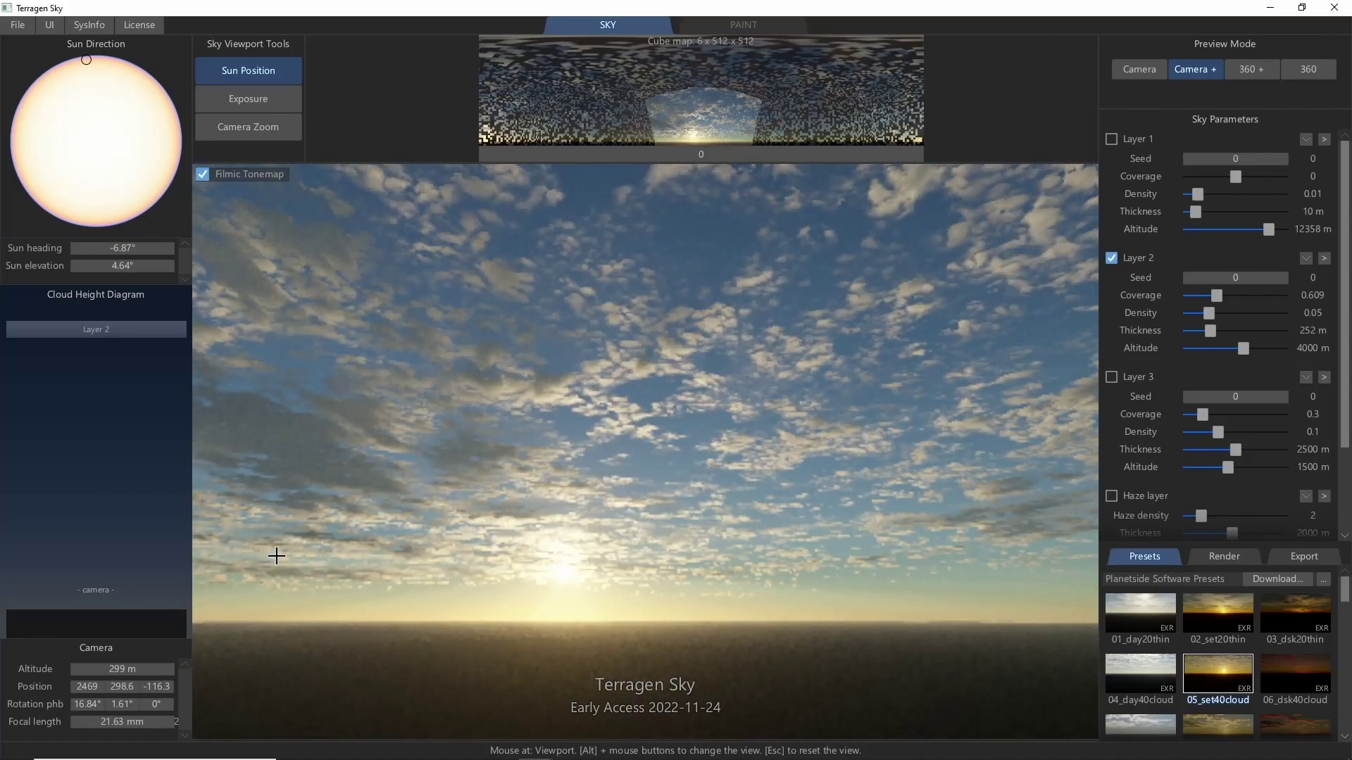
pyautogui.keyDown('alt'); pyautogui.moveTo(279, 564); pyautogui.dragTo(1029, 580, button='middle'); pyautogui.keyUp('alt')
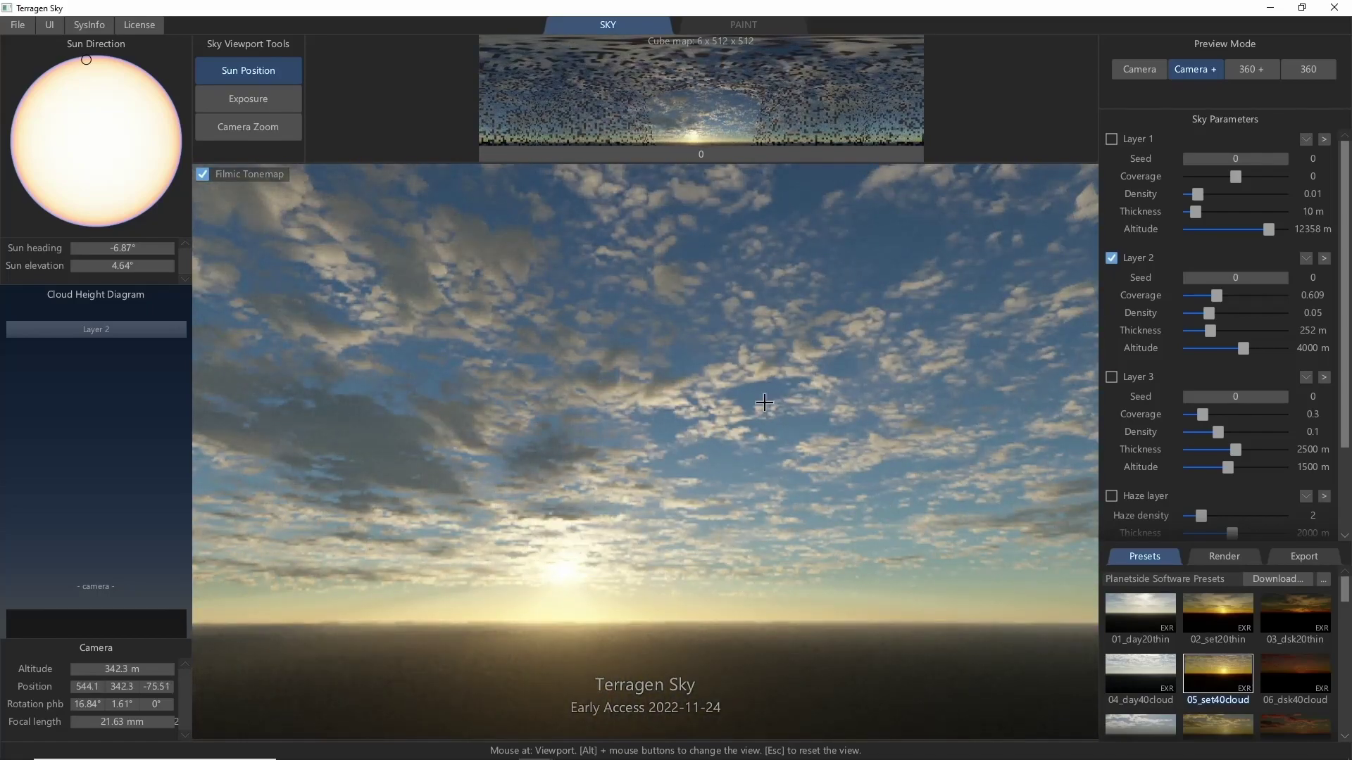
pyautogui.keyDown('alt'); pyautogui.moveTo(779, 274); pyautogui.dragTo(825, 736, button='middle'); pyautogui.keyUp('alt')
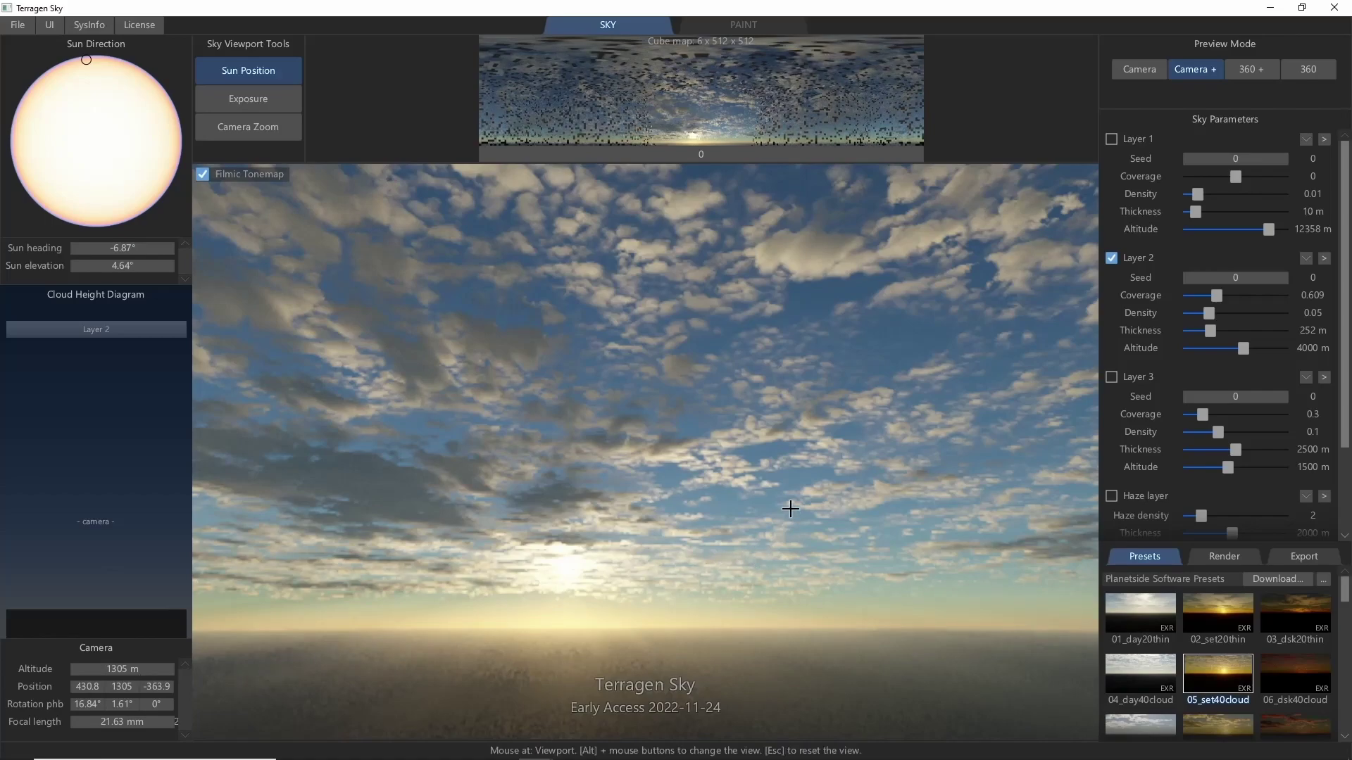
# Step: Reset the view and enable Layer 3 as a Low-level: Stratocumulus cloud layer
pyautogui.press('Escape')
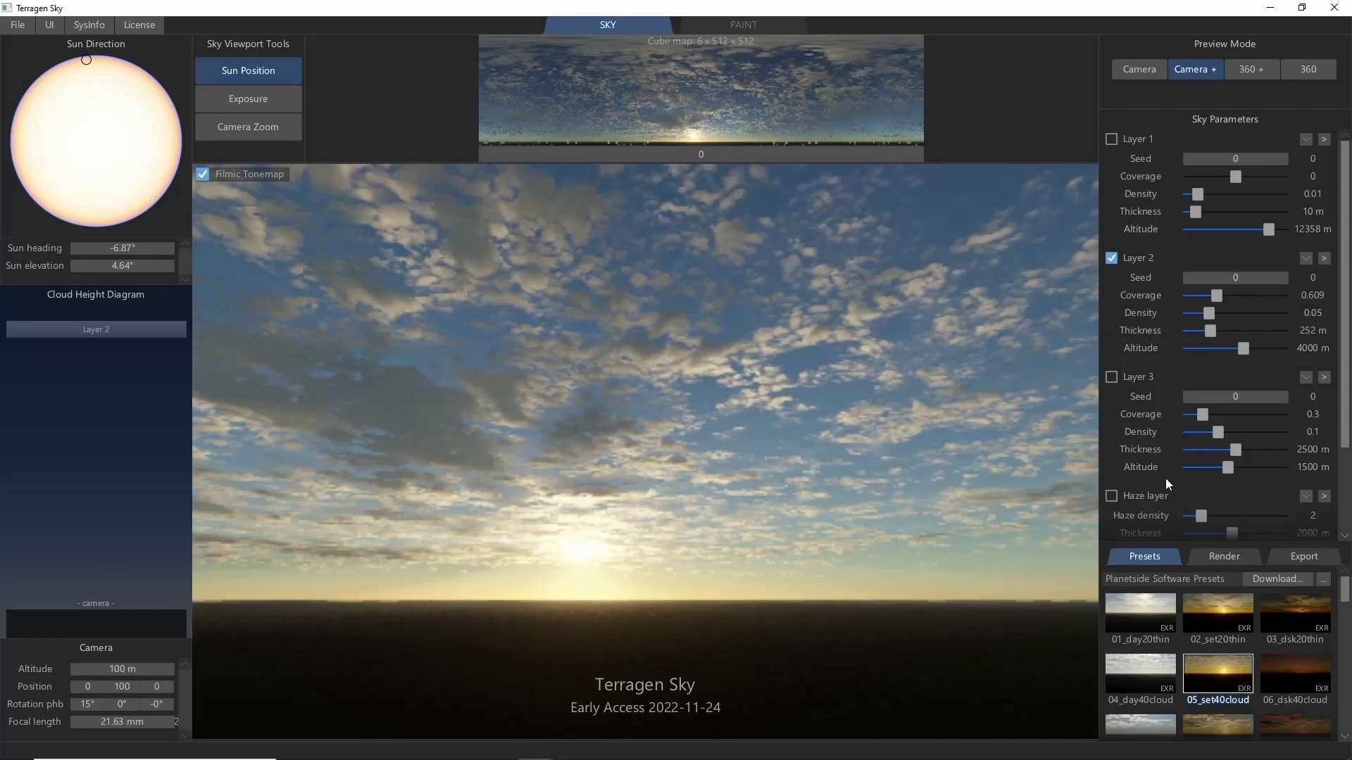
pyautogui.click(1111, 378)
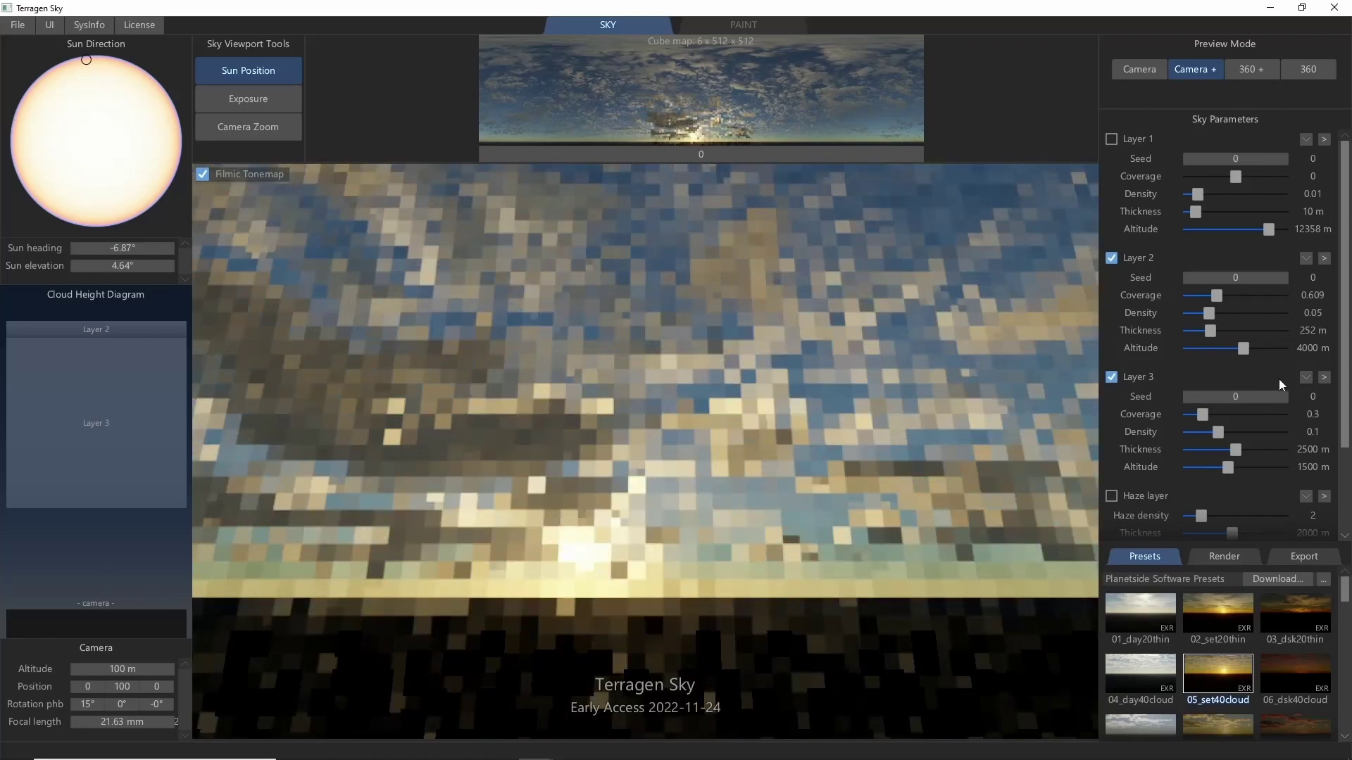
pyautogui.click(1306, 378)
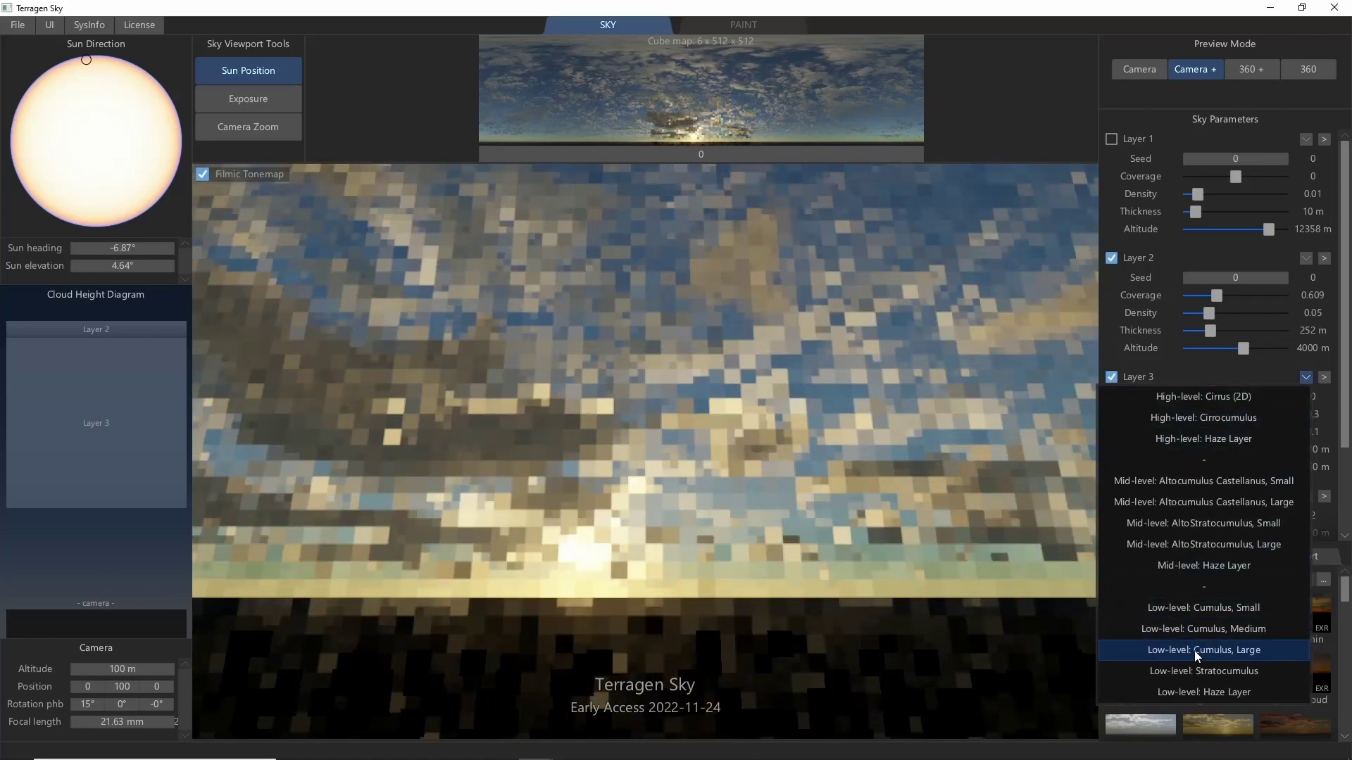
pyautogui.click(1204, 671)
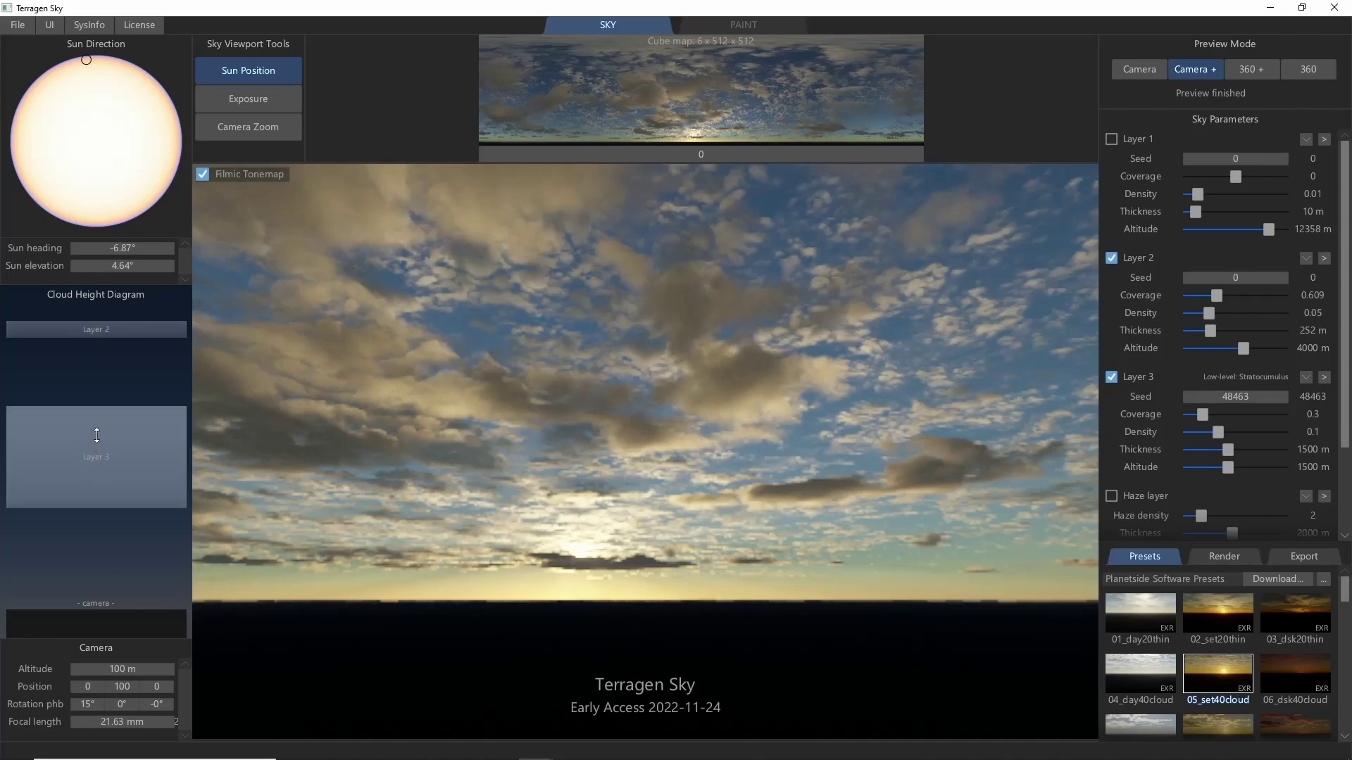
# Step: Set Layer 3 to 576 m, lift the camera to 1979 m and tilt it toward the clouds
pyautogui.moveTo(106, 442); pyautogui.dragTo(102, 512)
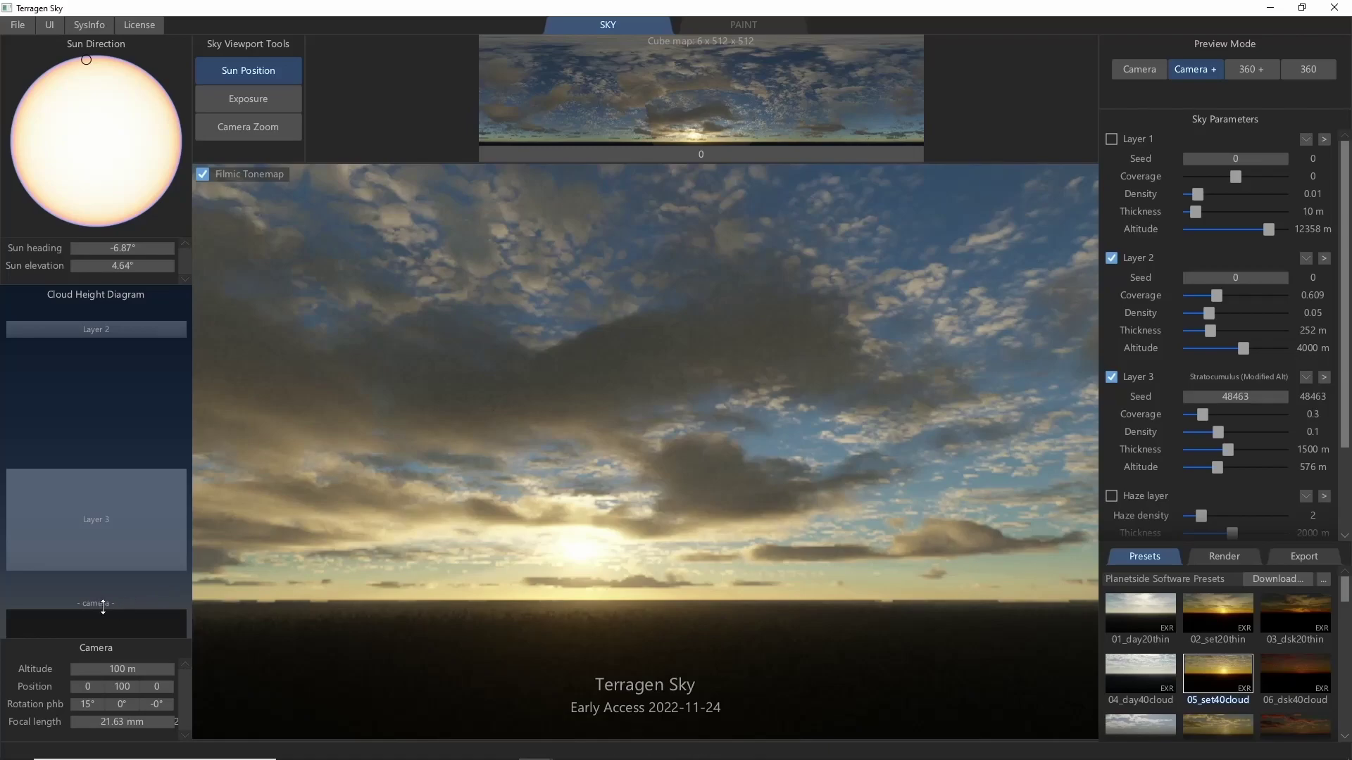
pyautogui.moveTo(102, 606); pyautogui.dragTo(127, 476)
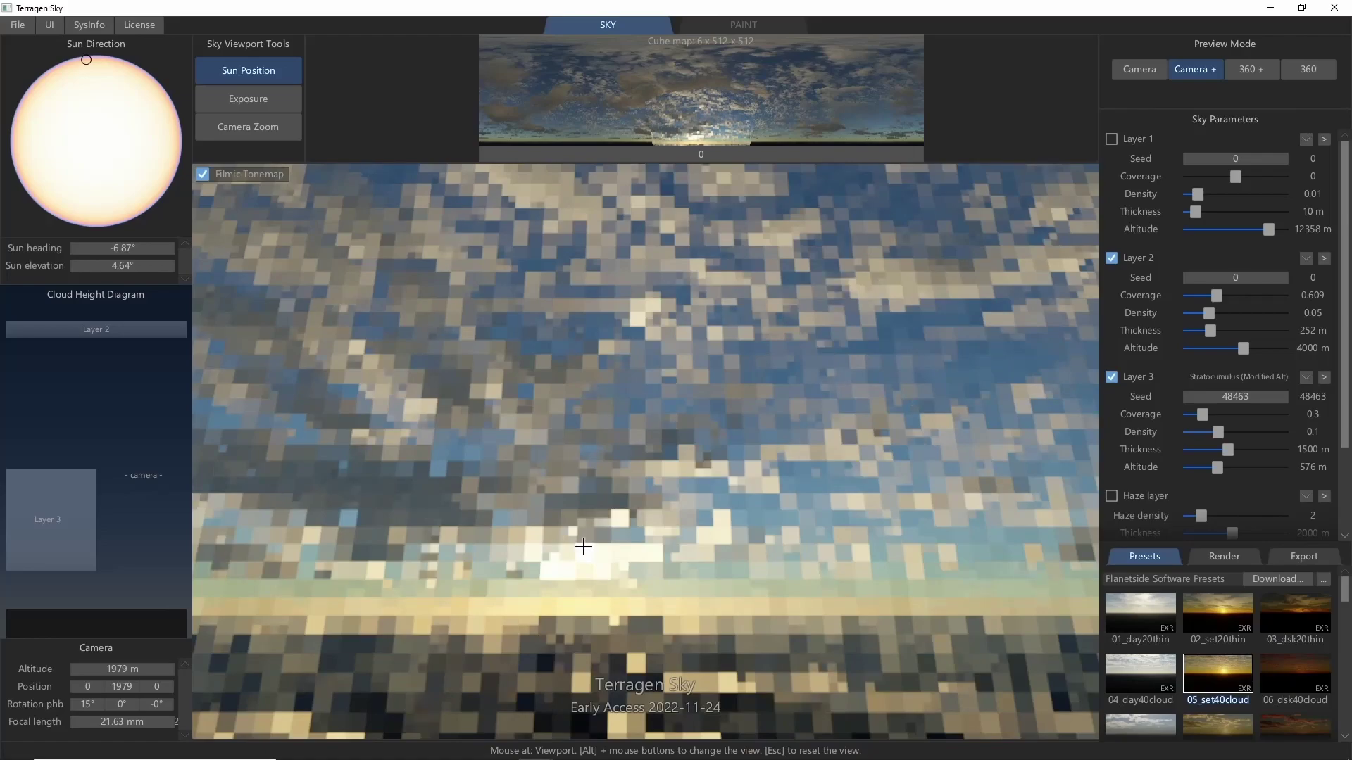
pyautogui.keyDown('alt'); pyautogui.moveTo(583, 547); pyautogui.dragTo(619, 408); pyautogui.keyUp('alt')
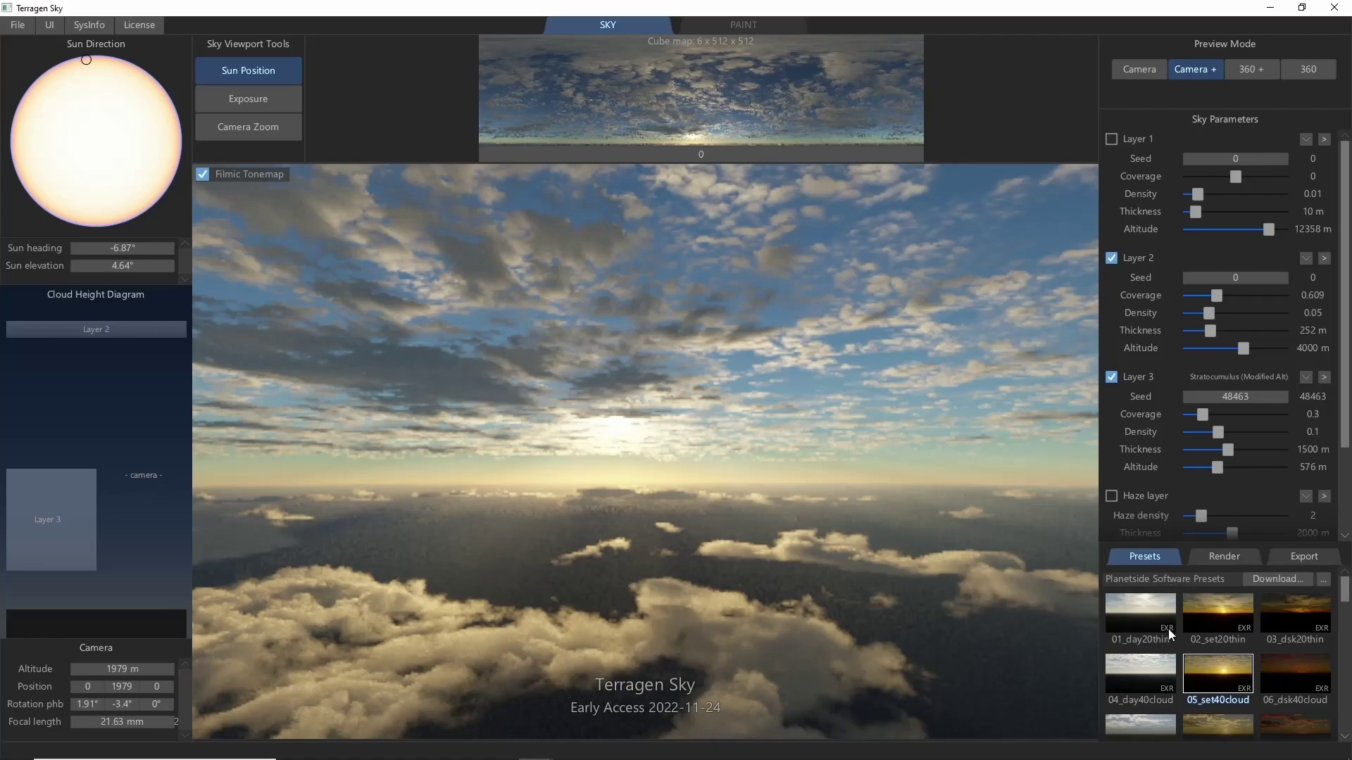
# Step: Load the mf Dawn2 (exp) preset and set the sun to -38.4° heading, 3.48° elevation
pyautogui.scroll(-1, 1189, 632)
pyautogui.scroll(-5, 1190, 623)
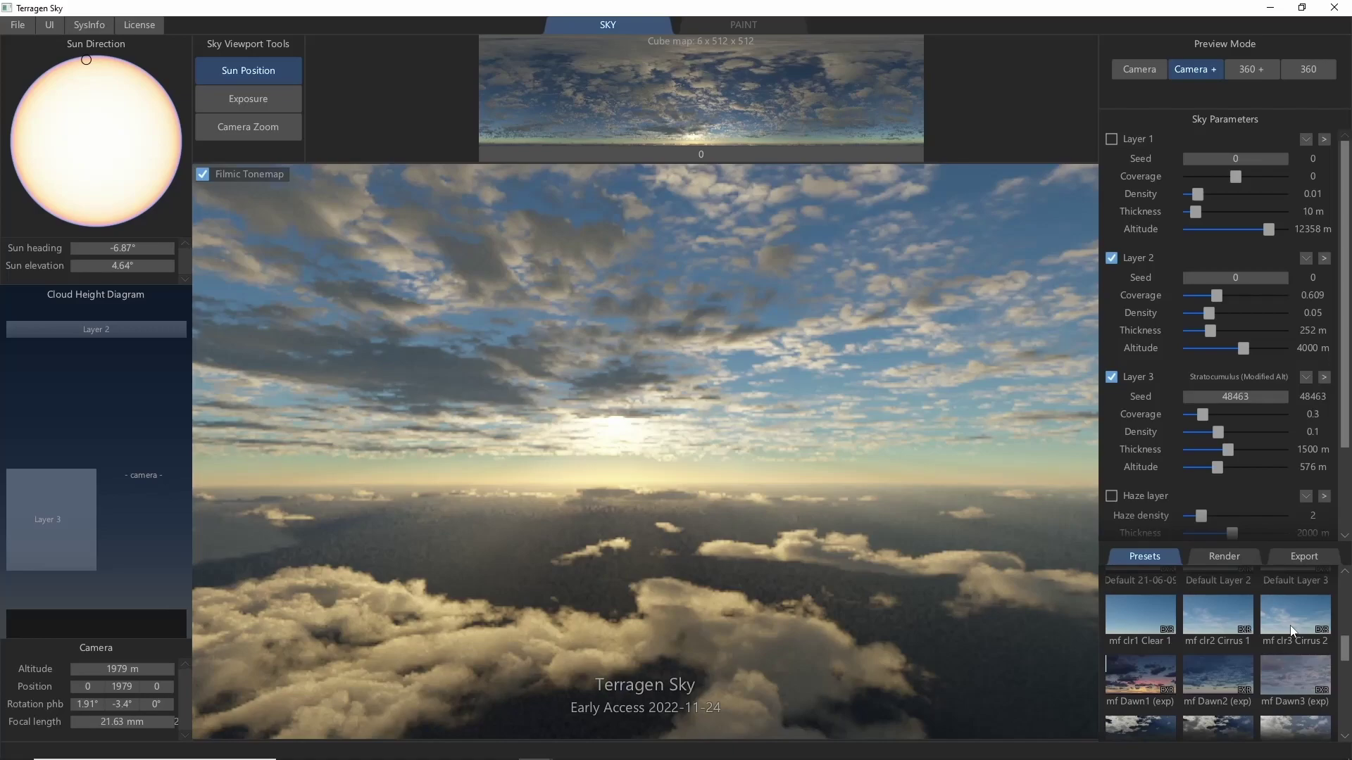
pyautogui.click(1298, 622)
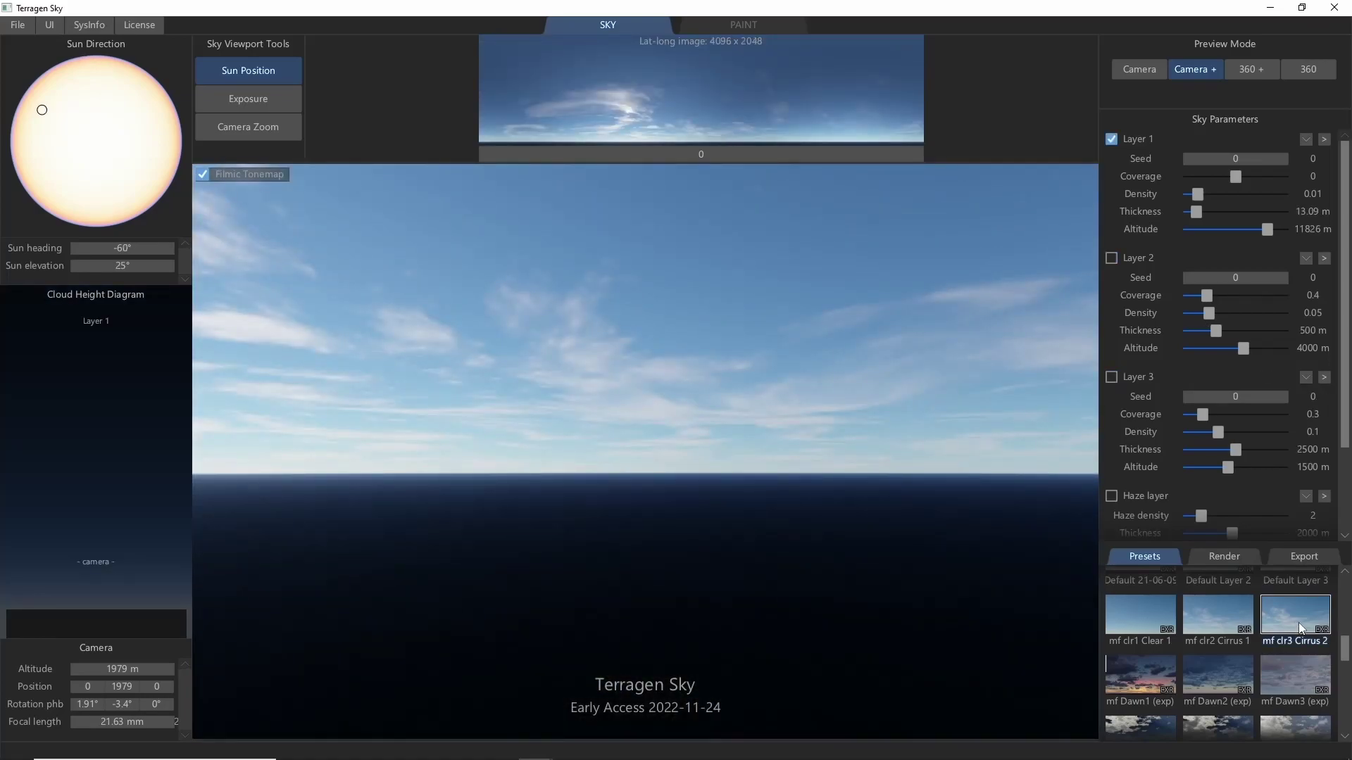
pyautogui.click(1231, 675)
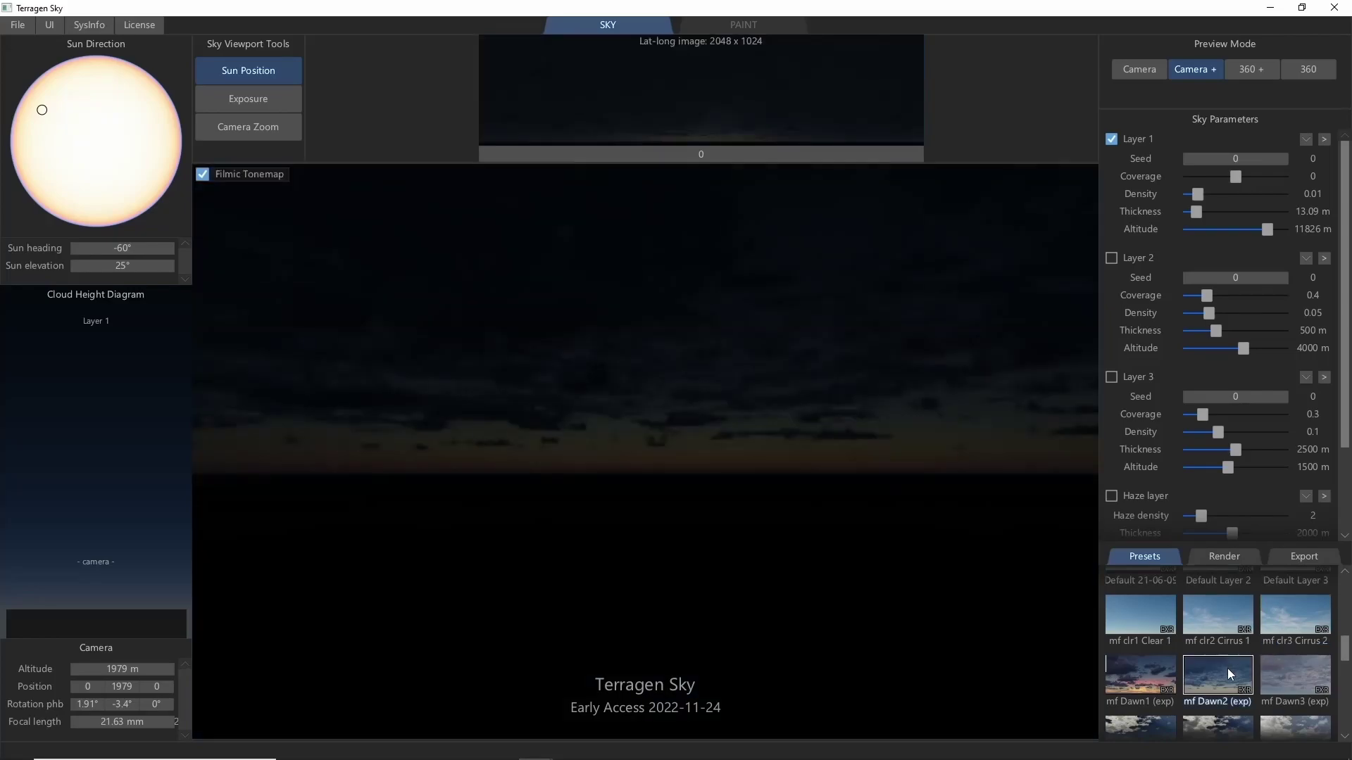
pyautogui.click(265, 430)
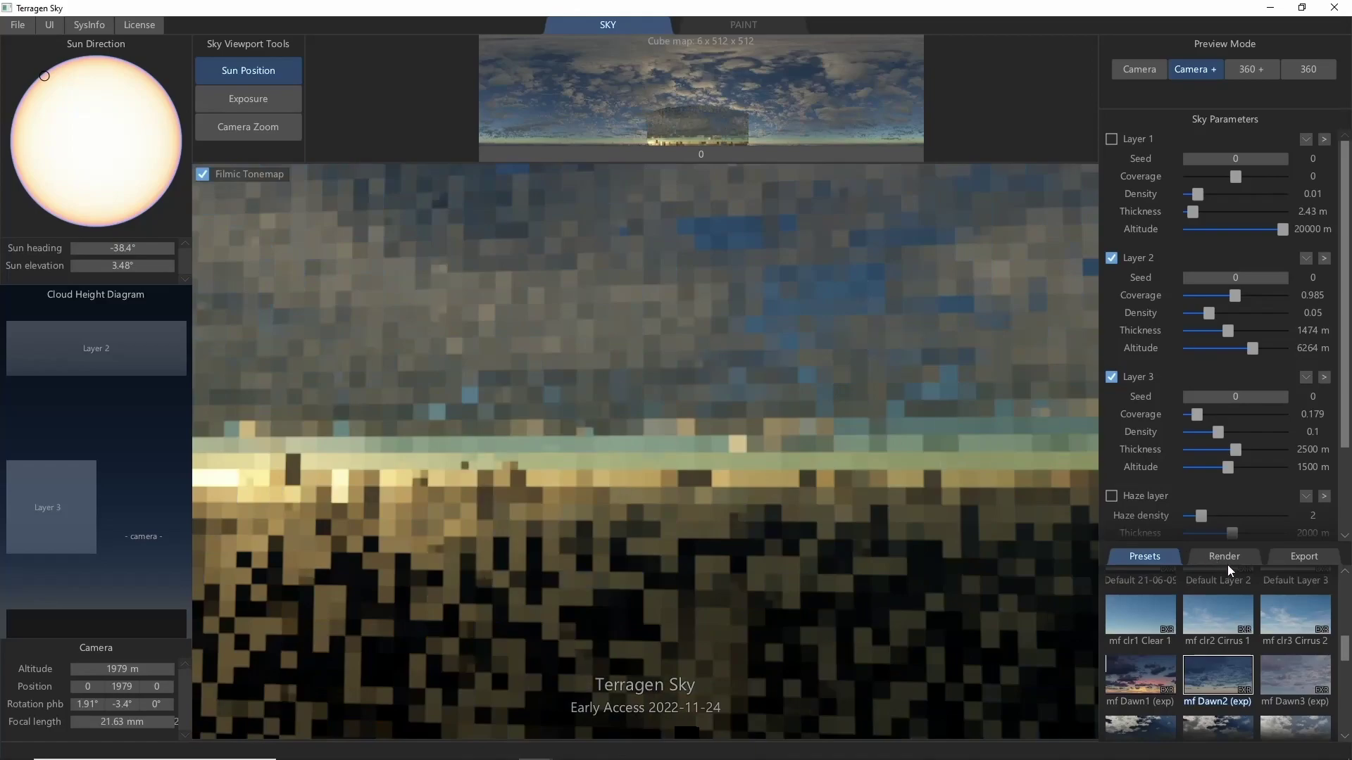
# Step: Render the Current View at 960 x 540 with Q2 quality
pyautogui.click(1225, 560)
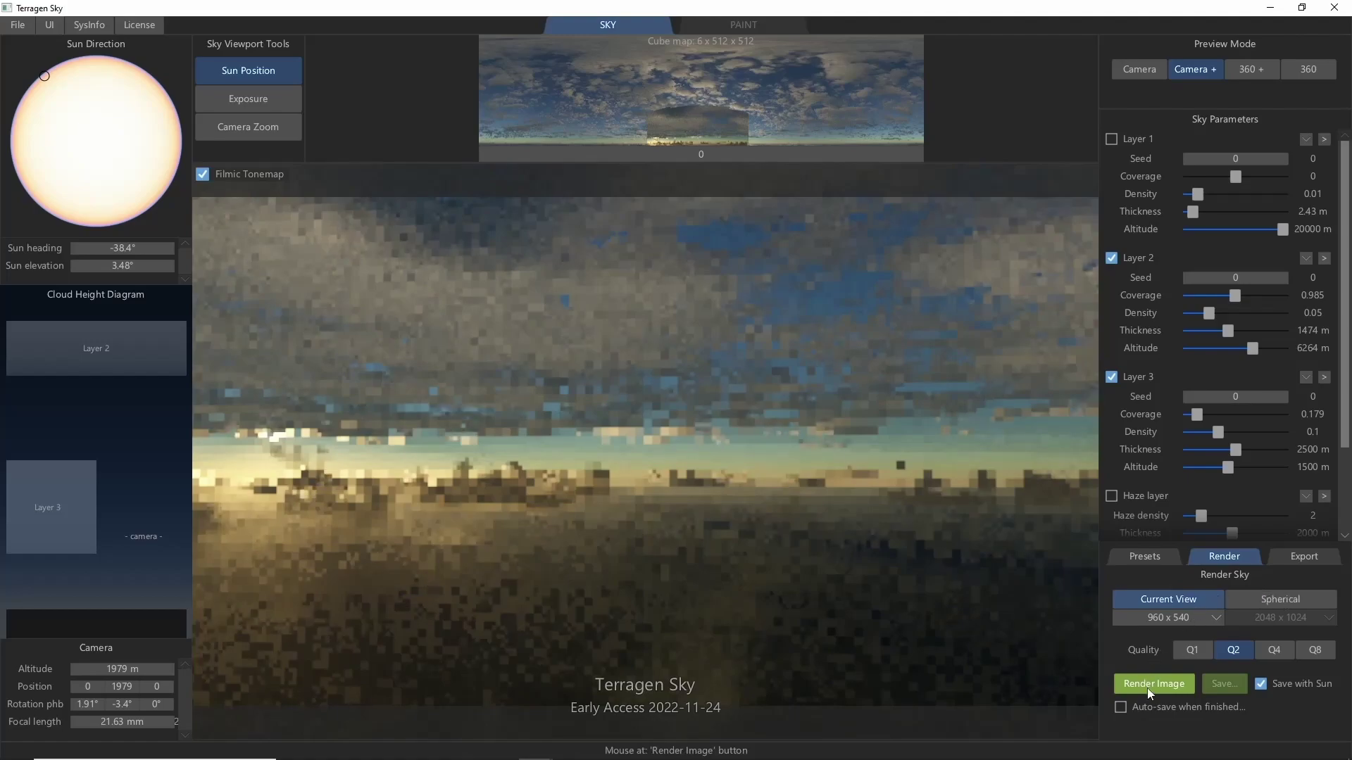
pyautogui.click(1165, 682)
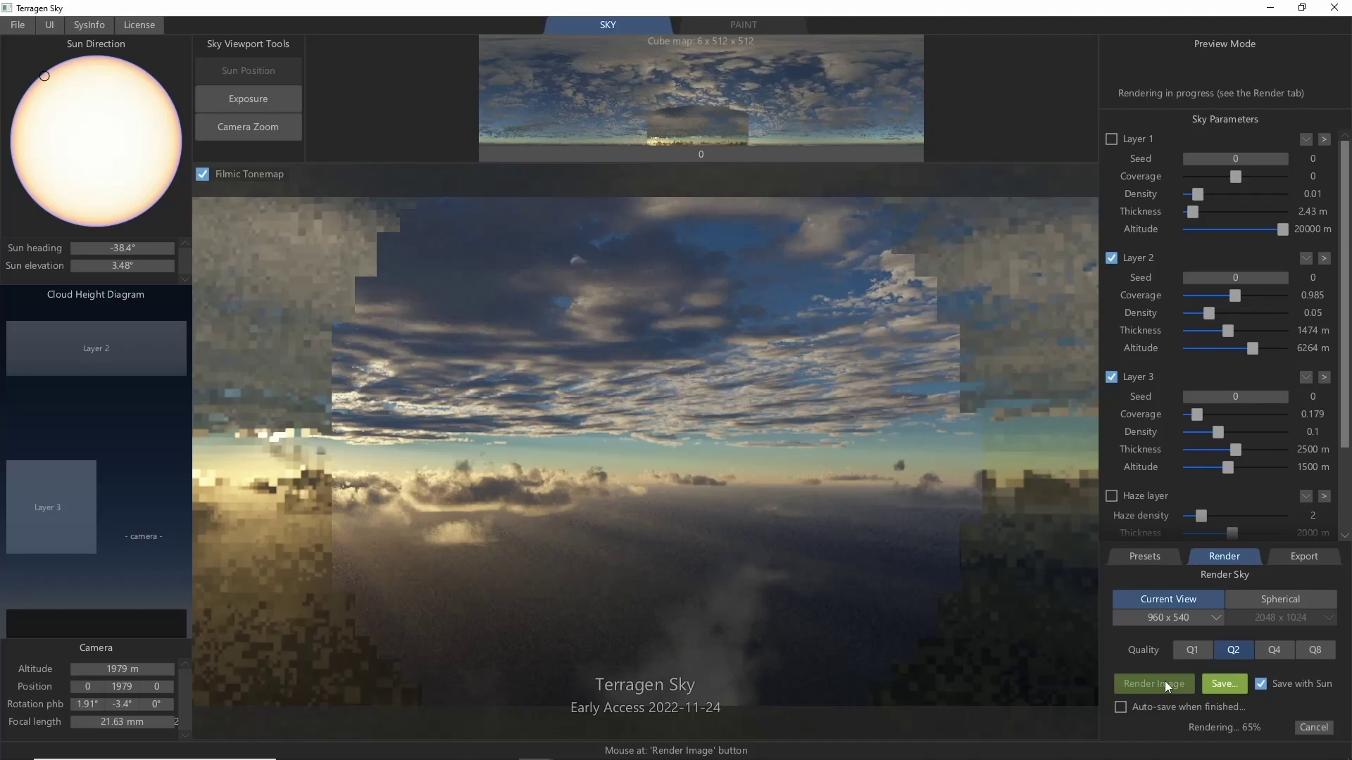
# Step: Show the Export to Terragen 4 options while the render finishes
pyautogui.click(1301, 560)
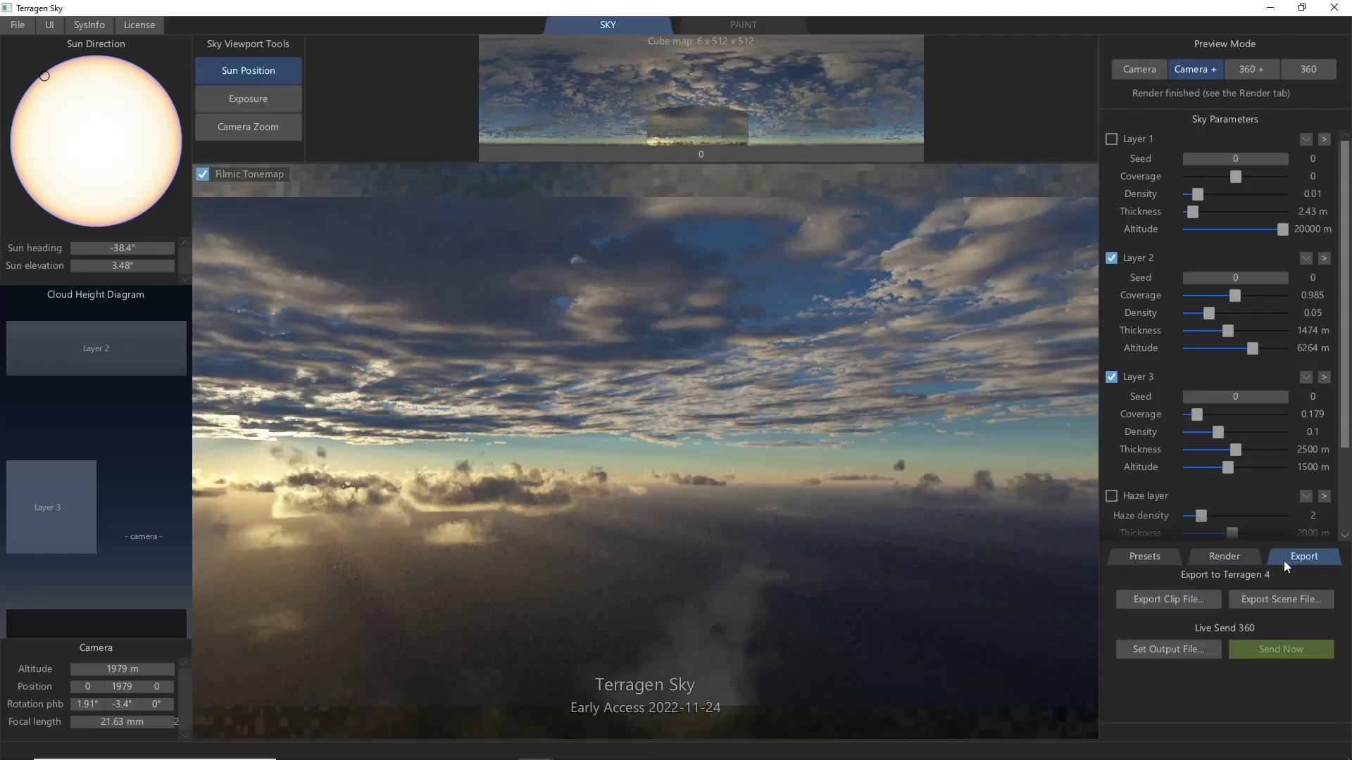